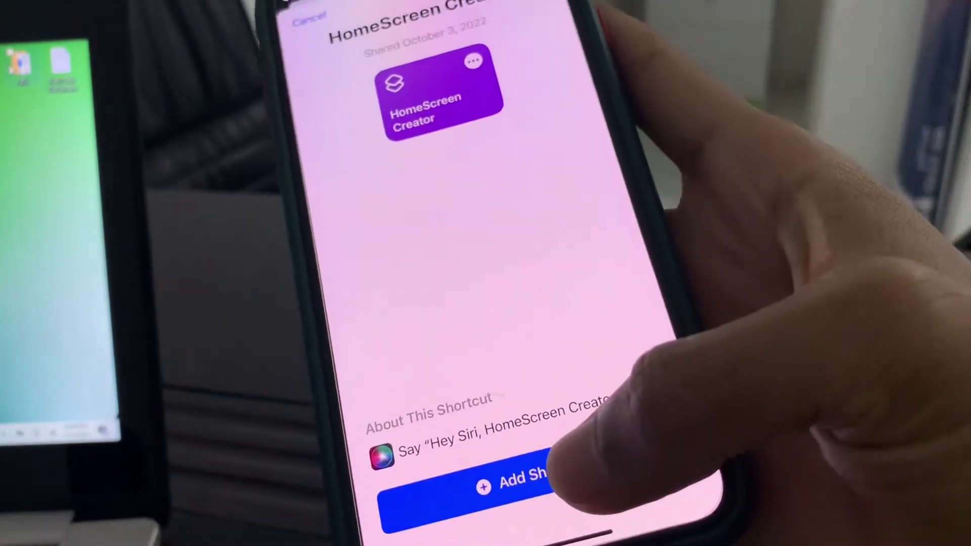
# Add HomeScreen Creator so it appears in the All Shortcuts library
pyautogui.click(523, 480)
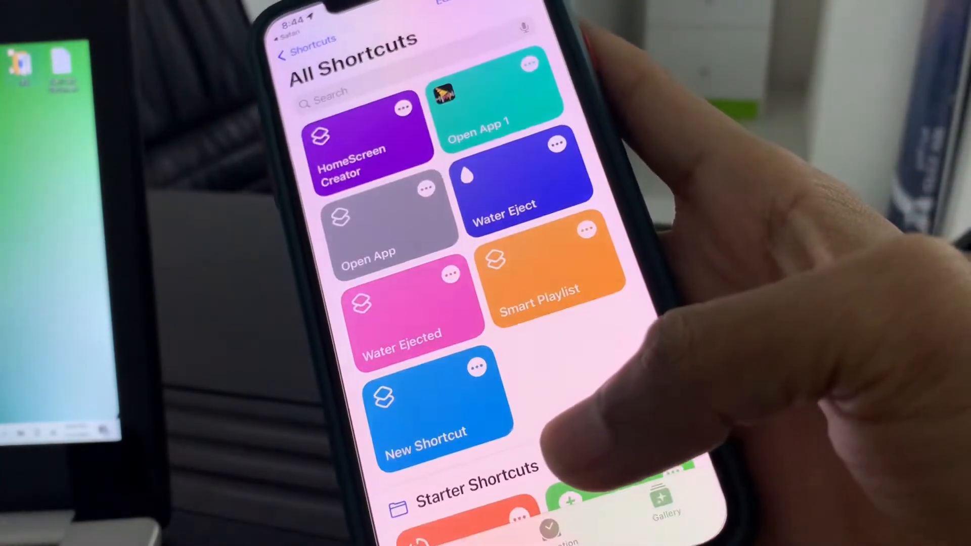